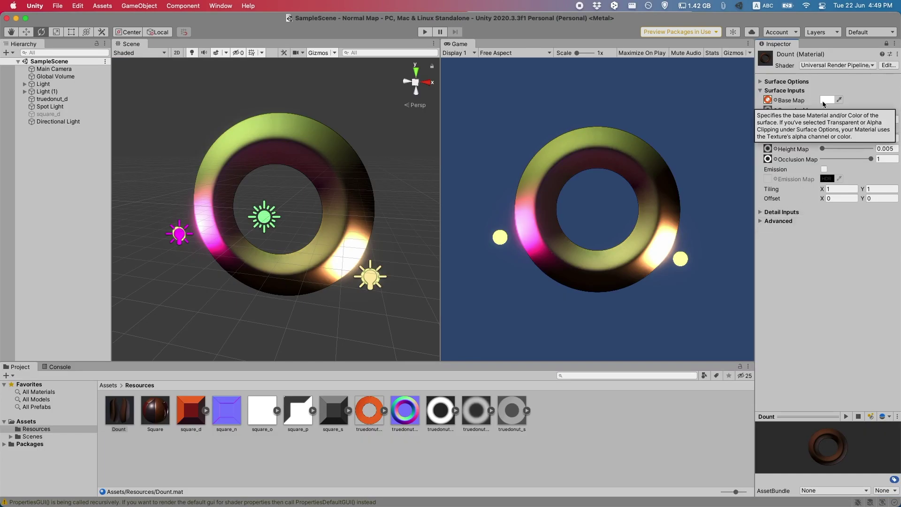
- Try different tint colours for the Base Map of the Dount material
click(826, 100)
mouse_move(840, 174)
mouse_down()
mouse_move(879, 156)
mouse_move(825, 147)
mouse_move(821, 192)
mouse_move(839, 155)
mouse_move(804, 160)
mouse_move(811, 203)
mouse_move(889, 183)
mouse_move(878, 142)
mouse_up()
click(841, 158)
key(Escape)
- Set the Dount material's smoothness to 0 and Height Map strength to 0.08, also trying out the Normal Map and Occlusion Map strengths
mouse_move(823, 120)
mouse_down()
mouse_move(873, 125)
mouse_move(821, 126)
mouse_up()
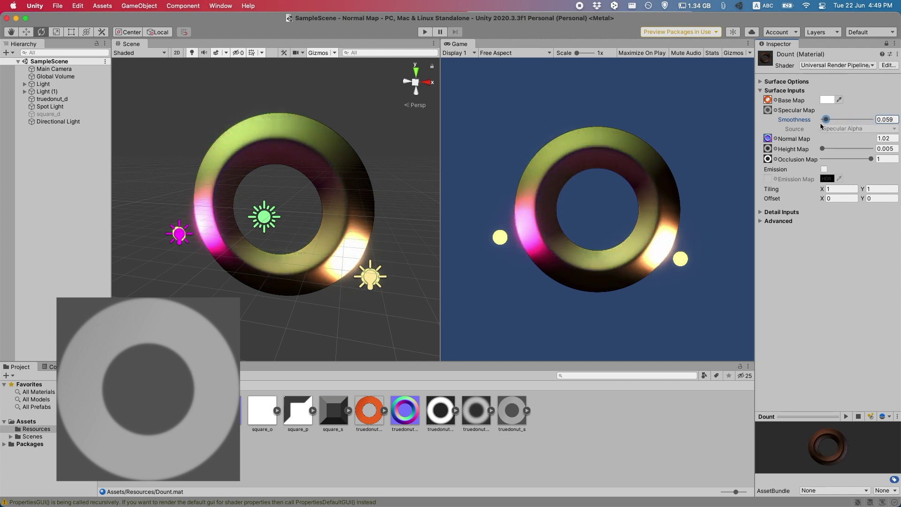
drag(848, 140, 795, 139)
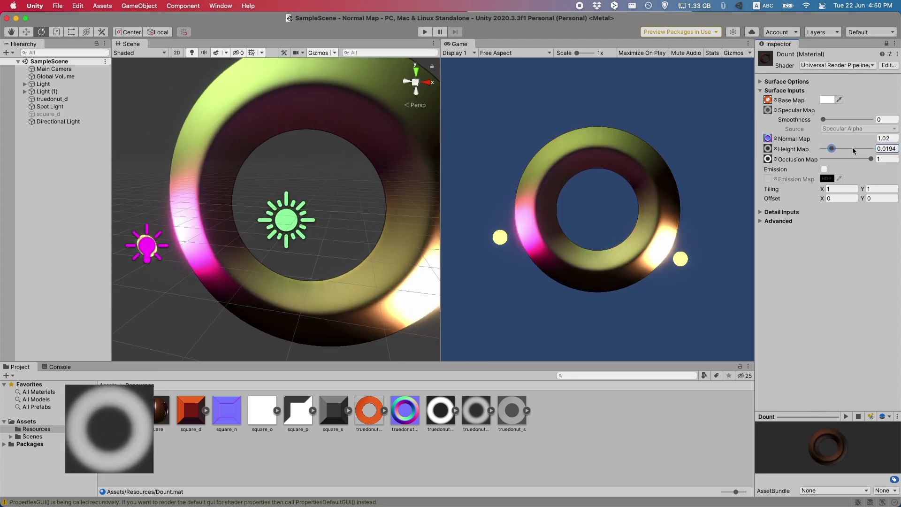
drag(853, 150, 748, 156)
drag(828, 154, 891, 158)
scroll(313, 186, down, 5)
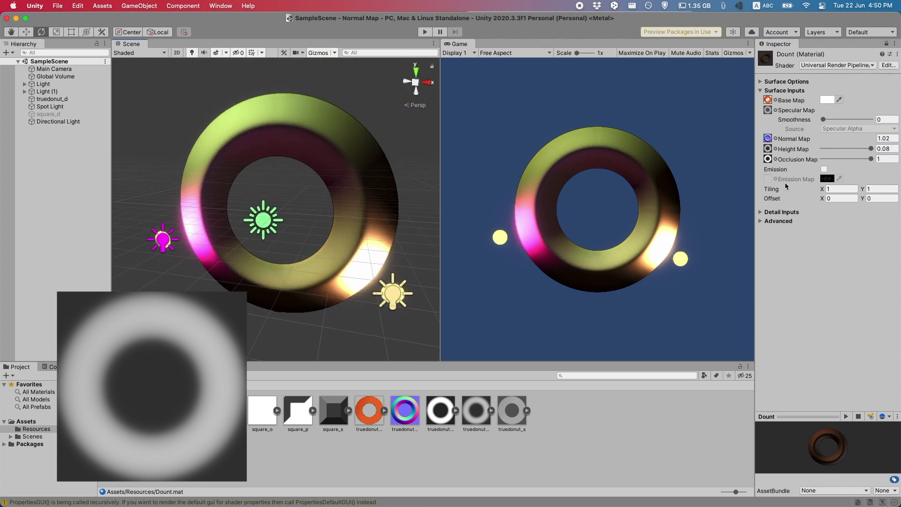
mouse_move(870, 159)
mouse_down()
mouse_move(780, 161)
mouse_move(884, 160)
mouse_move(769, 162)
mouse_move(882, 159)
mouse_up()
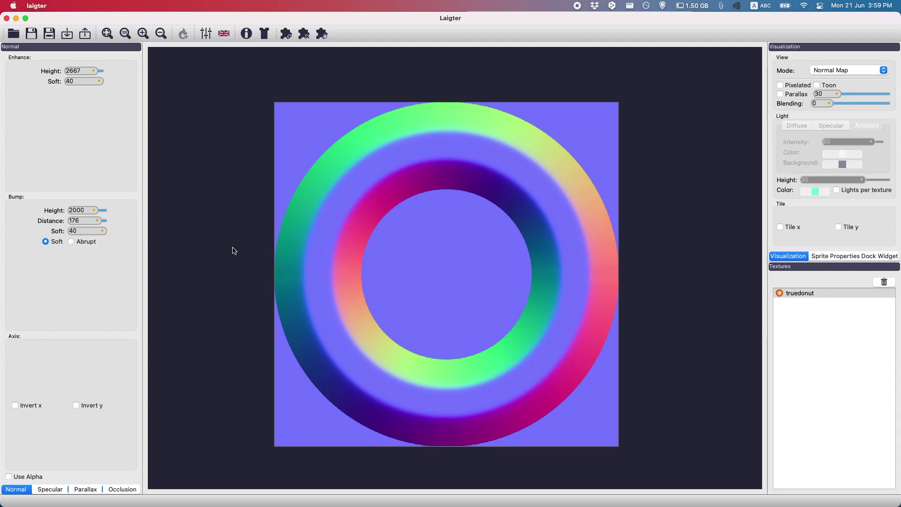
- Switch to Laigter, look through the truedonut map settings, and preview the texture with the light moved to the ring's right side
click(43, 489)
click(85, 489)
click(17, 488)
click(855, 70)
click(855, 105)
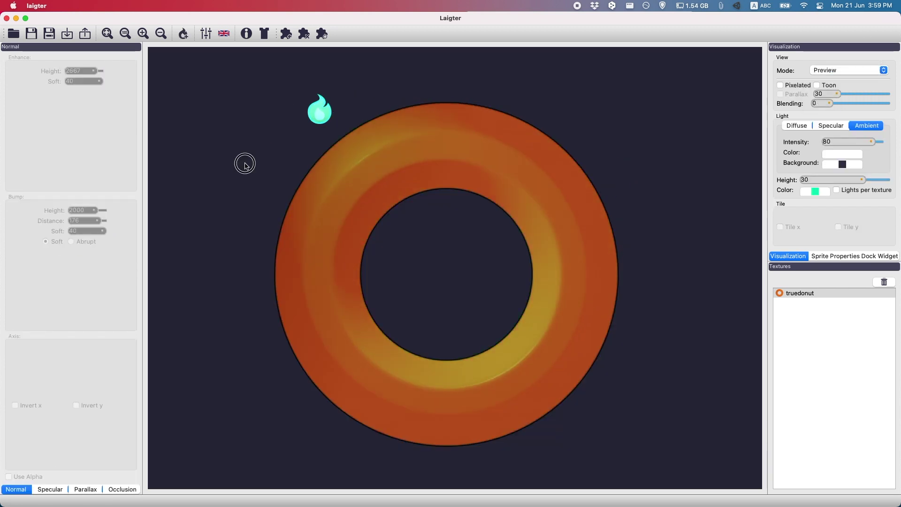
drag(395, 279, 653, 299)
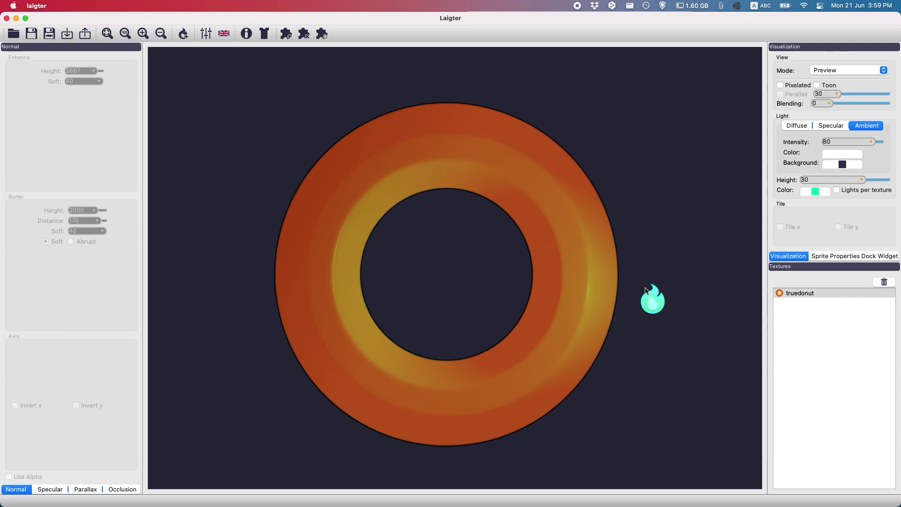
- Export the truedonut maps with the parallax and occlusion maps included
click(84, 34)
click(339, 278)
click(340, 297)
click(498, 367)
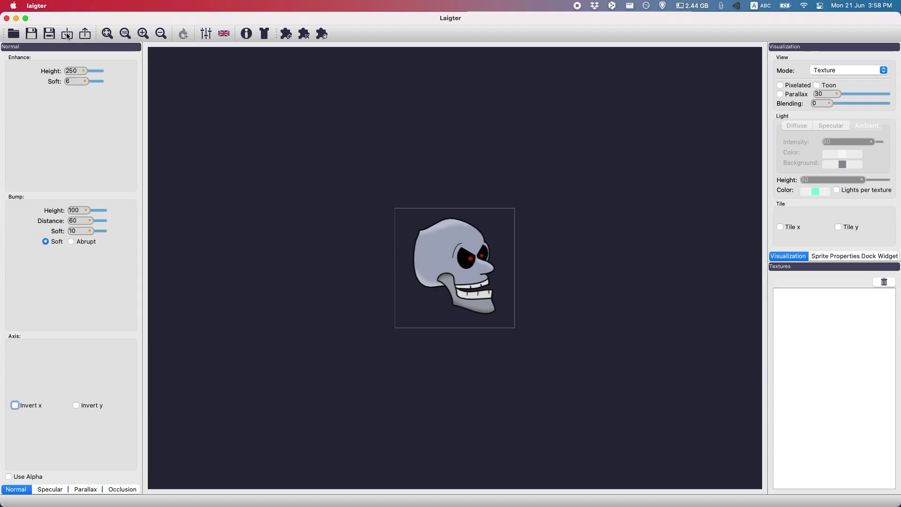
- Load the truedonut texture from the Desktop and centre the whole ring in the canvas
click(68, 35)
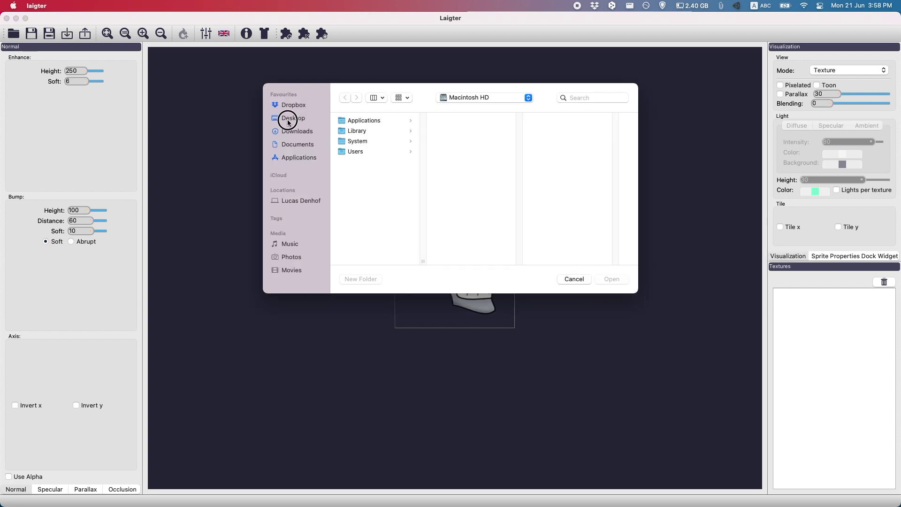
click(288, 120)
scroll(371, 205, down, 5)
click(367, 225)
click(609, 279)
scroll(481, 304, down, 5)
drag(484, 308, 461, 291)
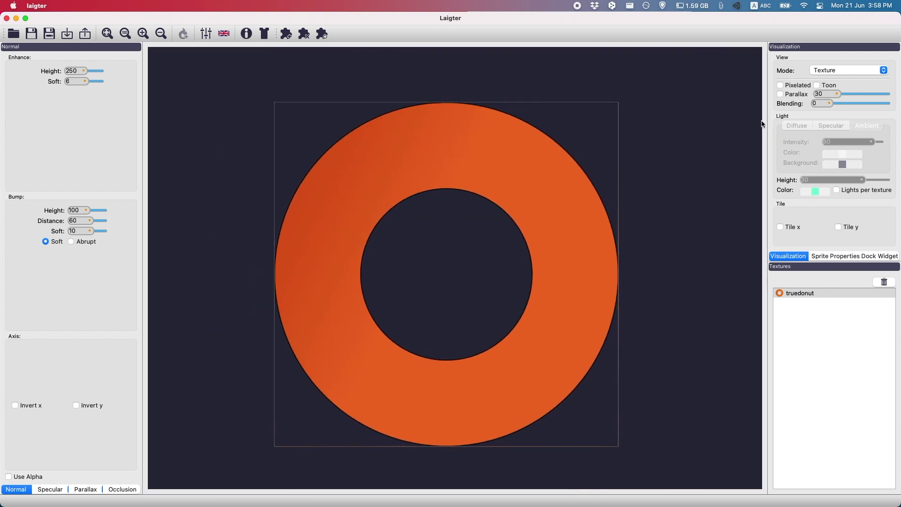
- Preview the lit donut texture with the light placed just beyond the ring's upper-right edge
click(813, 70)
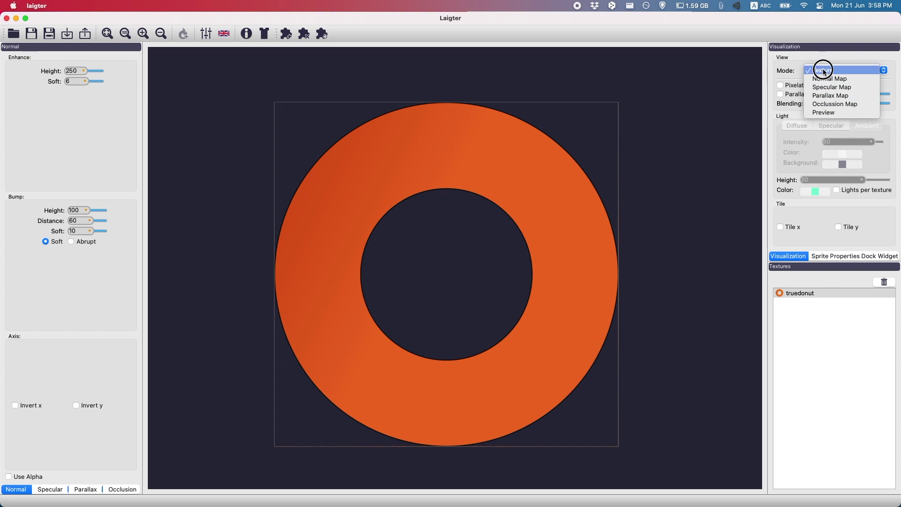
click(824, 112)
drag(492, 246, 619, 181)
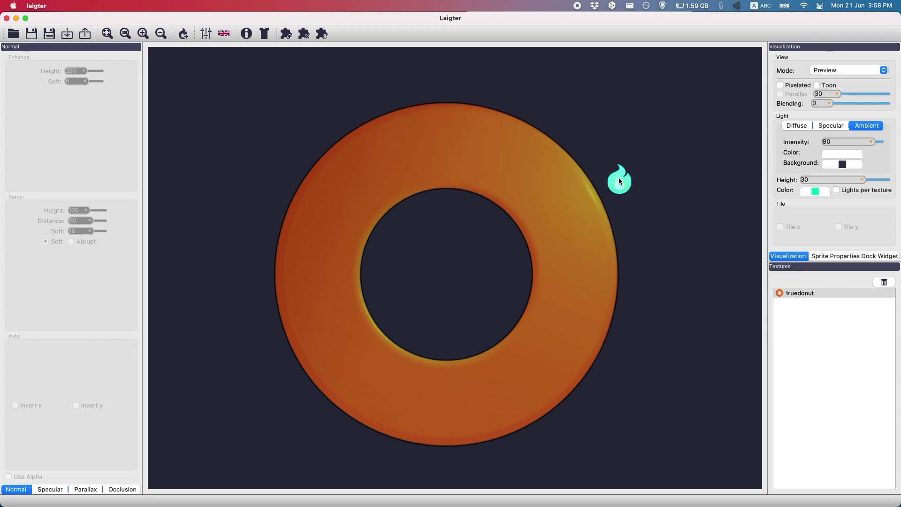
click(563, 233)
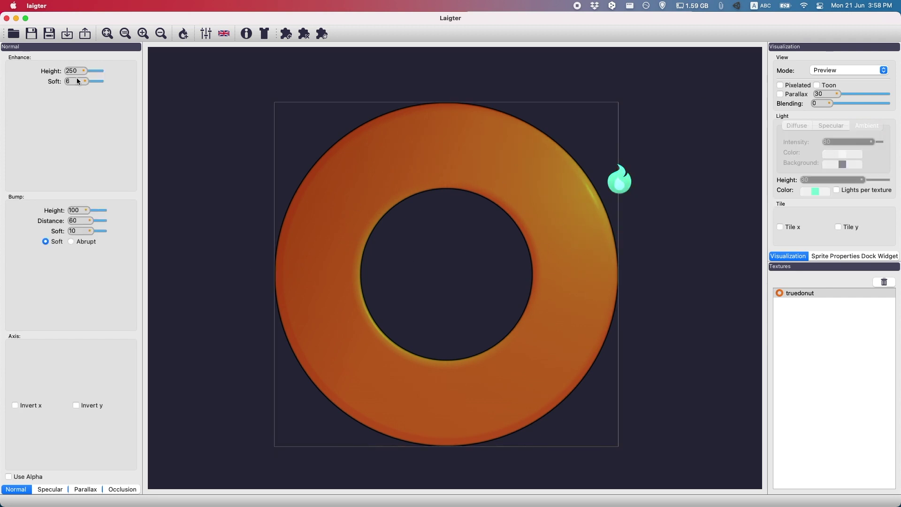
- Display the normal map and set Enhance height 2667 and soft 40, with Bump height 2000, distance 176 and soft 40
click(830, 73)
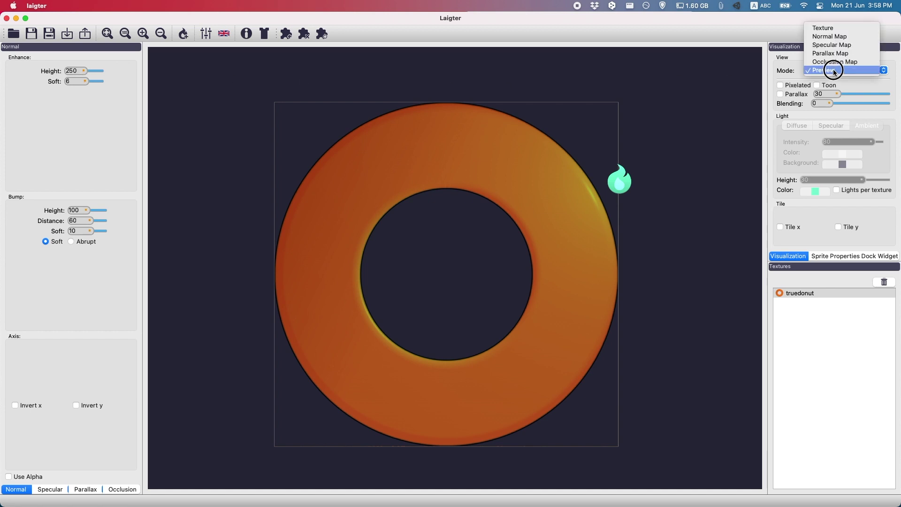
click(828, 36)
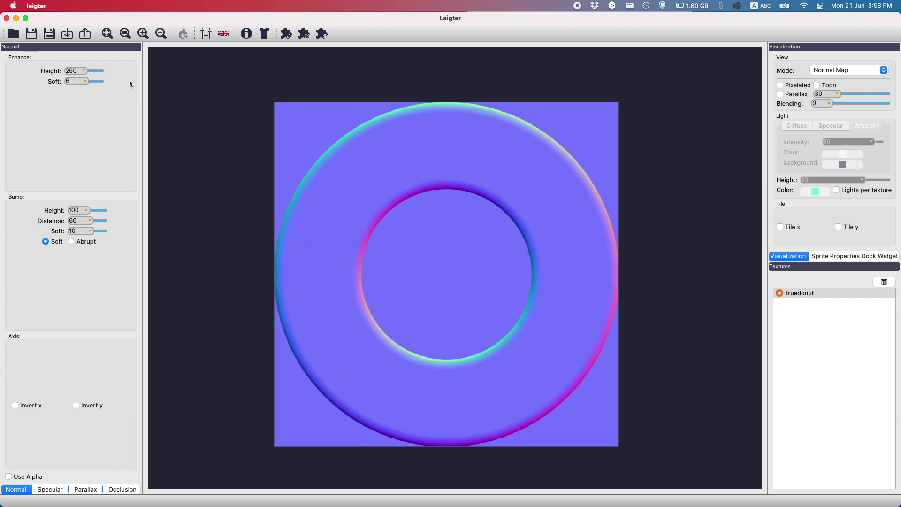
drag(82, 72, 94, 71)
drag(85, 220, 85, 209)
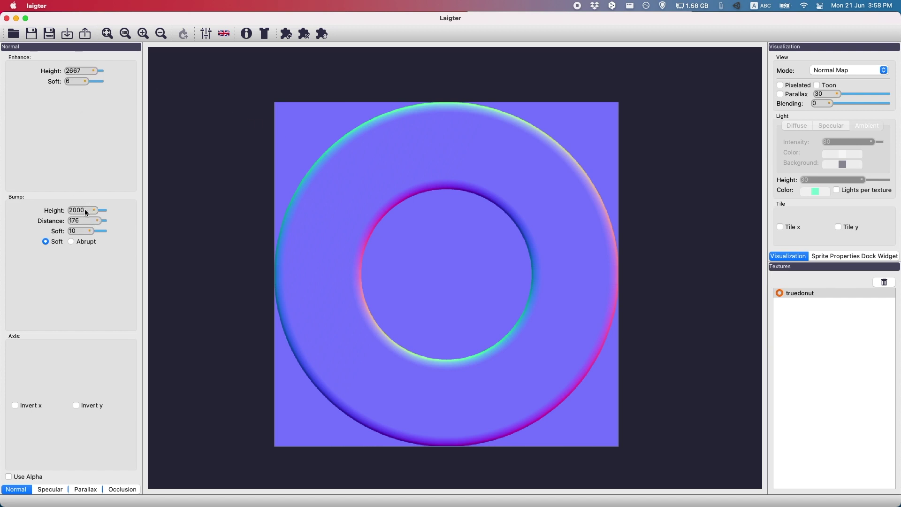
drag(85, 81, 99, 81)
drag(91, 231, 218, 242)
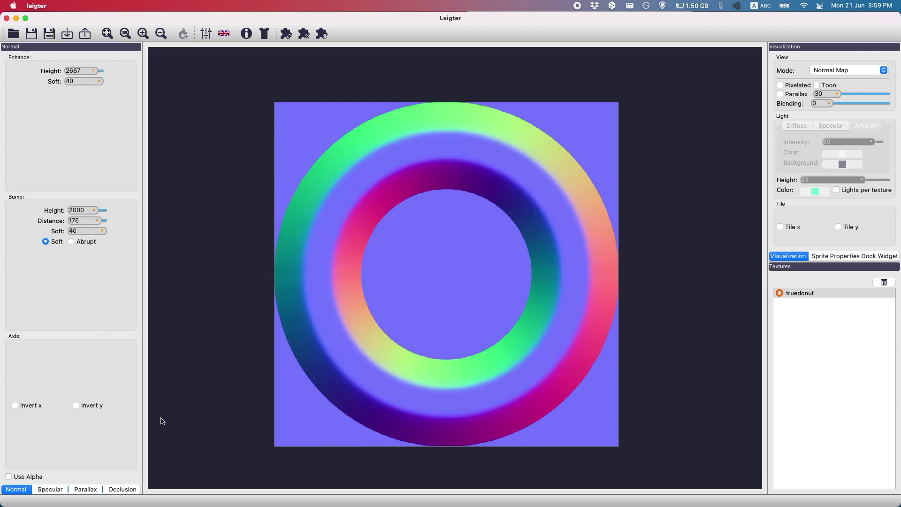
- Look through the Specular, Parallax and Occlusion map settings, ending back on the Normal settings
click(46, 490)
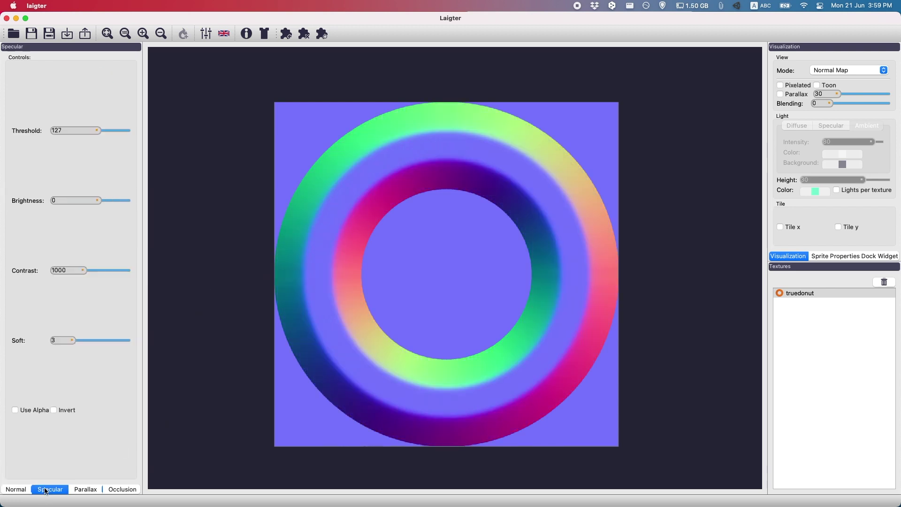
click(87, 490)
click(121, 489)
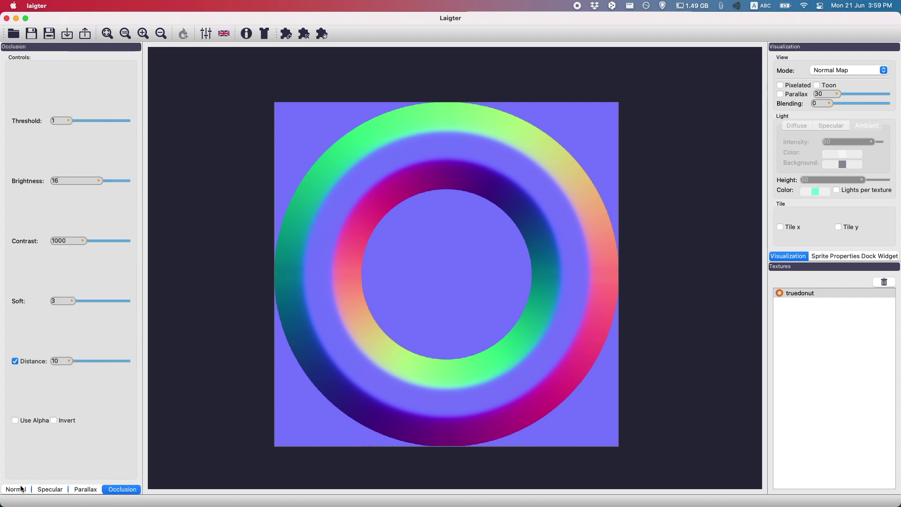
click(16, 490)
- Preview the donut with its adjusted normal map, moving the light just outside the ring's right edge
click(873, 74)
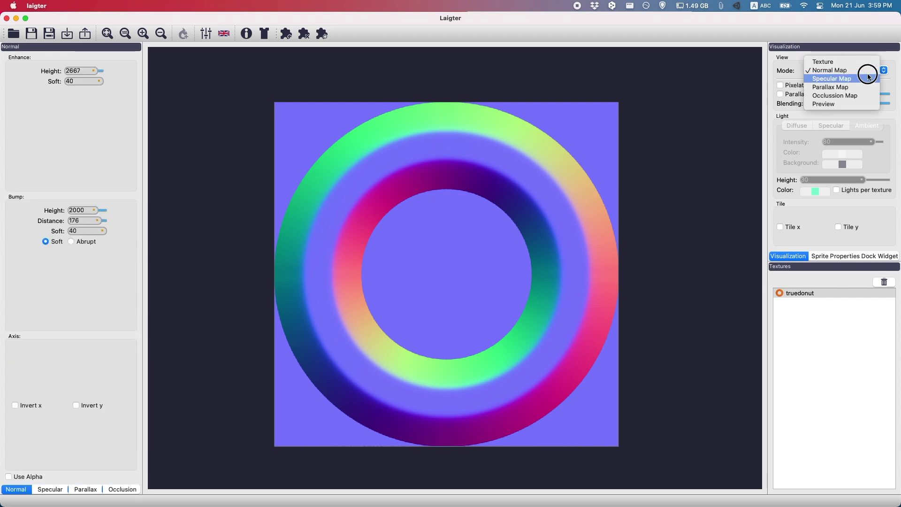
click(855, 104)
mouse_move(619, 189)
mouse_down()
mouse_move(614, 167)
mouse_move(474, 56)
mouse_move(382, 50)
mouse_move(248, 160)
mouse_move(253, 275)
mouse_move(374, 289)
mouse_move(466, 229)
mouse_move(607, 251)
mouse_move(653, 299)
mouse_up()
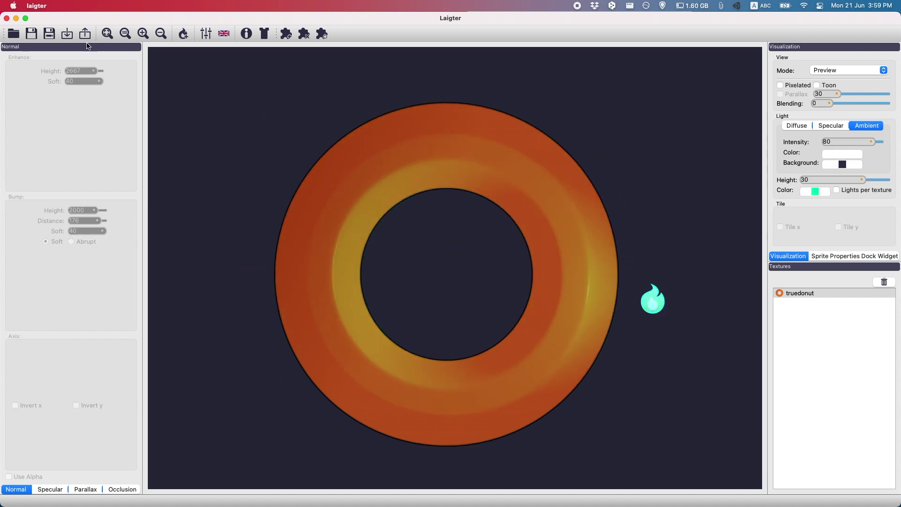
- Set up the export to include the specular, parallax, occlusion, diffuse and preview maps alongside the normal map
click(85, 34)
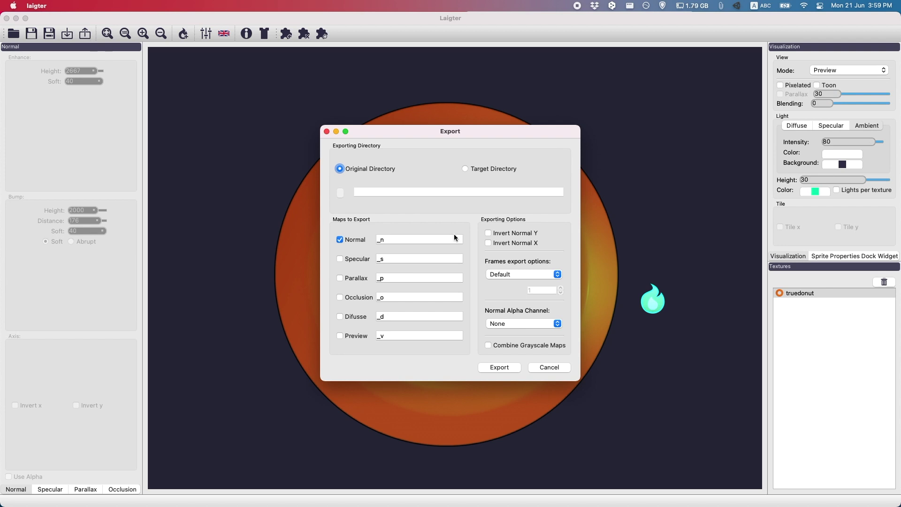
click(339, 259)
click(340, 277)
click(340, 297)
click(340, 316)
click(340, 336)
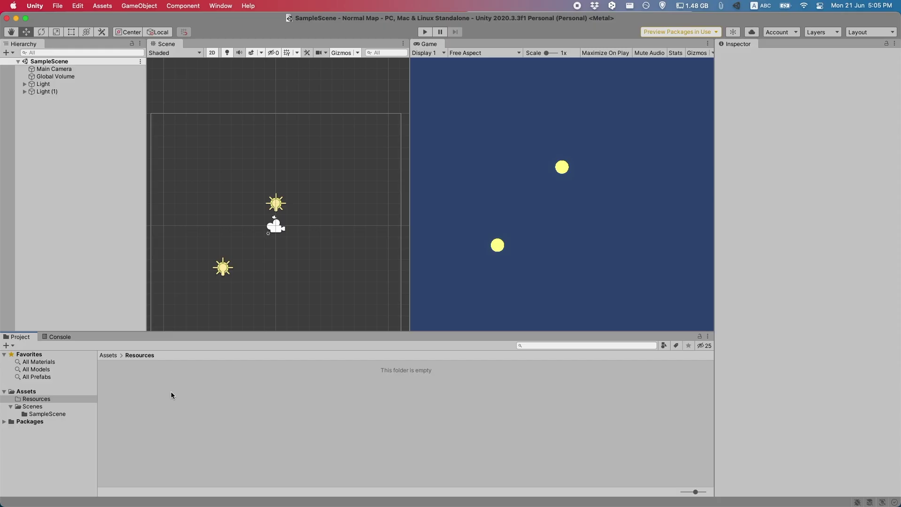
- In Unity, import the square and truedonut map images as new assets into the Resources folder
right_click(171, 392)
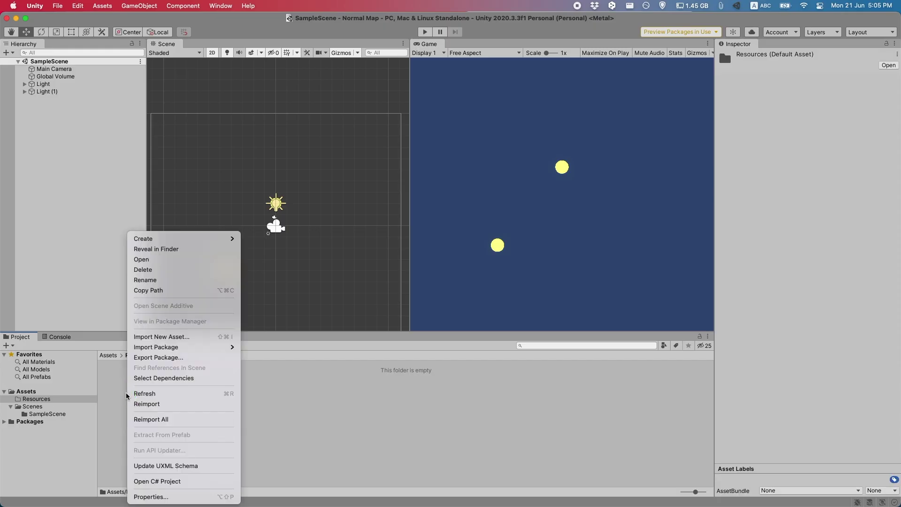
click(158, 336)
drag(386, 146, 386, 242)
click(595, 279)
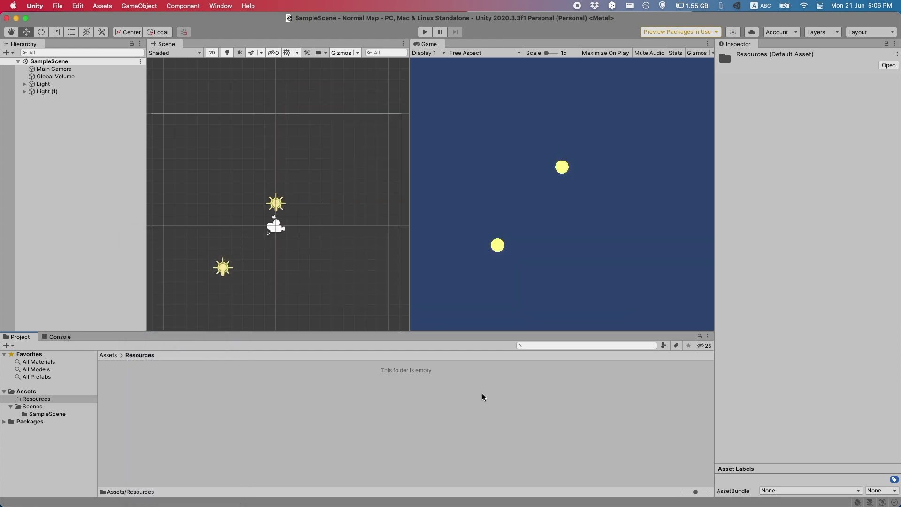
- Inspect the component settings of the scene's lights and the Global Volume object
click(83, 91)
key(Up)
key(Up)
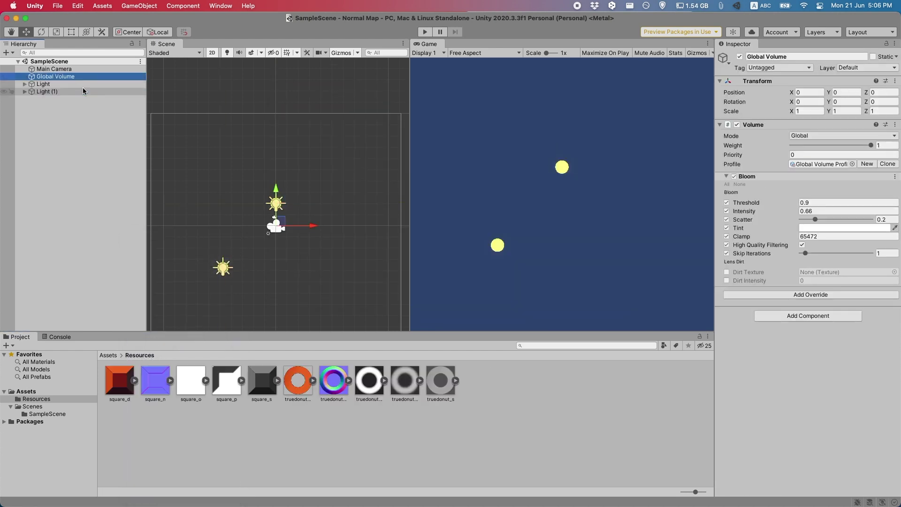
- Check the Scriptable Render Pipeline setting in the project's Graphics settings and close the window
click(508, 395)
key(super+alt+comma)
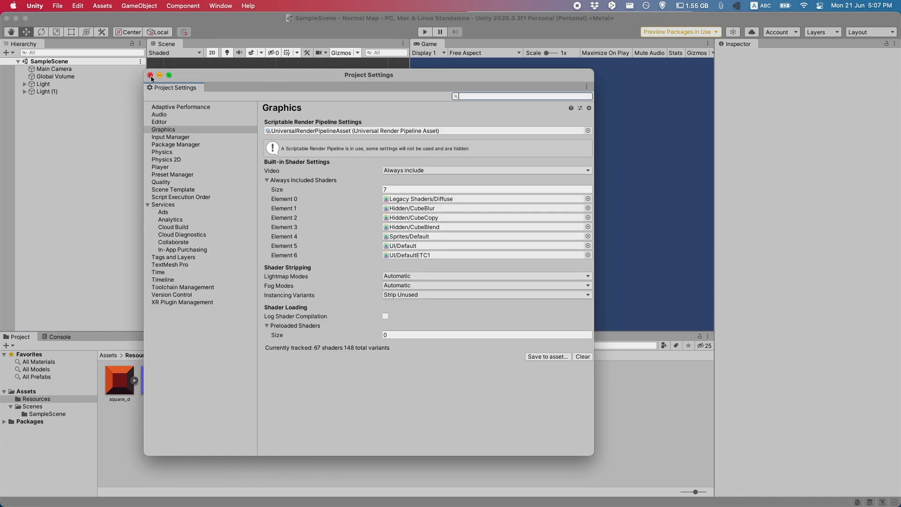
click(151, 75)
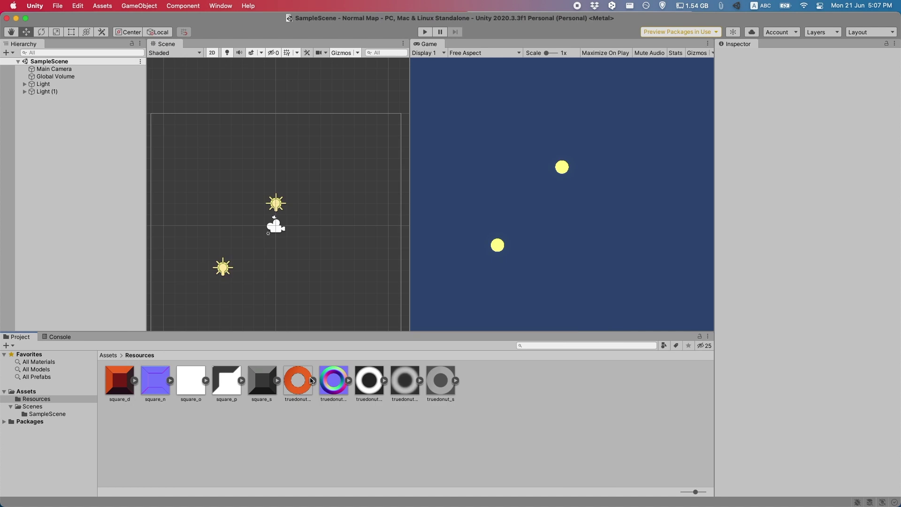
- Place the truedonut_d sprite in the scene and scale it down uniformly to about 0.267
drag(299, 390, 234, 209)
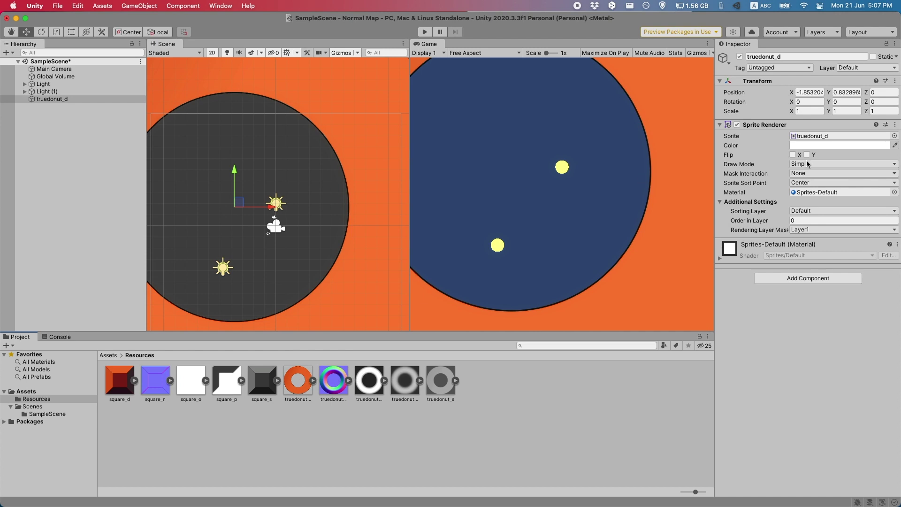
key(r)
drag(234, 206, 200, 206)
- Move the truedonut_d sprite to the scene origin at position X 0, Y 0
key(w)
drag(239, 202, 280, 225)
click(808, 92)
text(0	0)
click(90, 100)
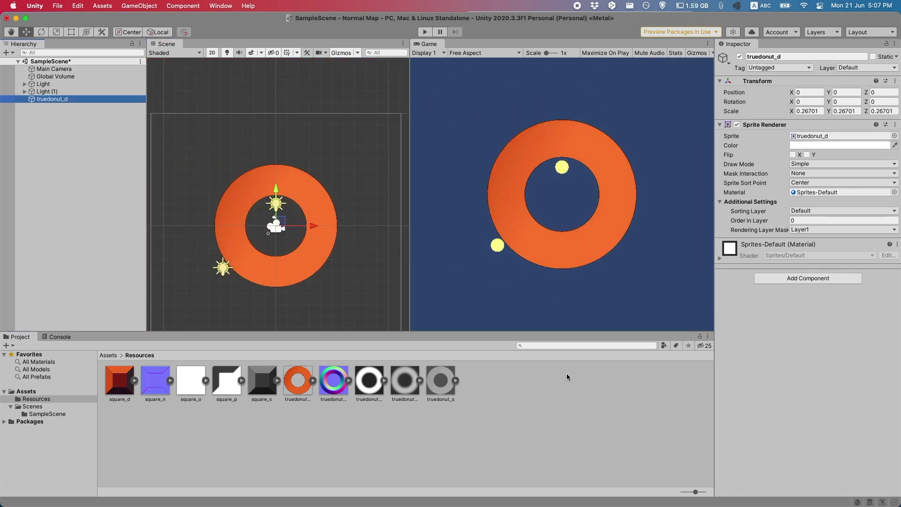
- Create a new material in the Resources folder and set its shader to Universal Render Pipeline/Lit
right_click(479, 377)
mouse_move(551, 240)
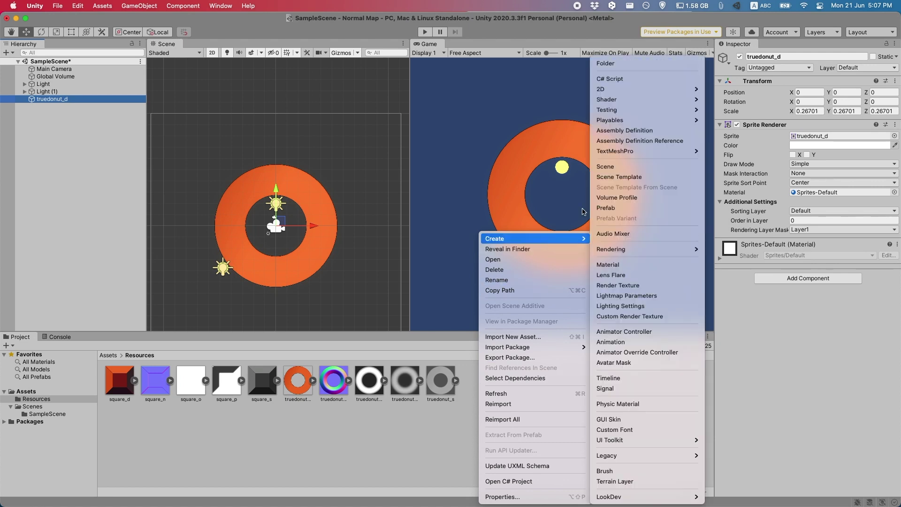
click(654, 264)
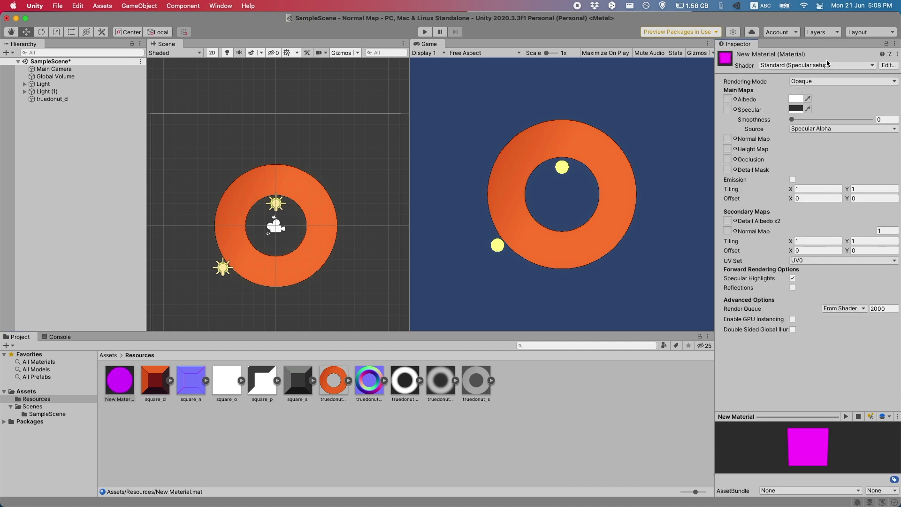
click(837, 66)
text(spec)
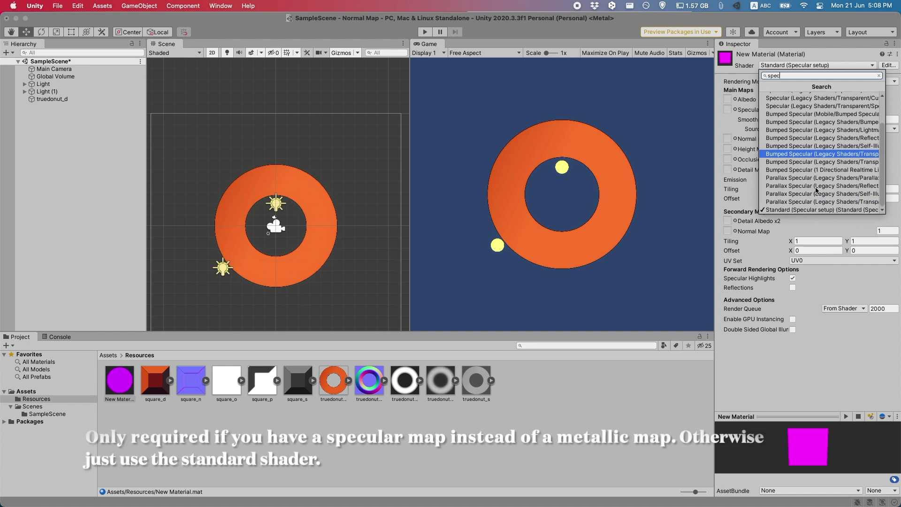
scroll(816, 188, down, 3)
click(801, 209)
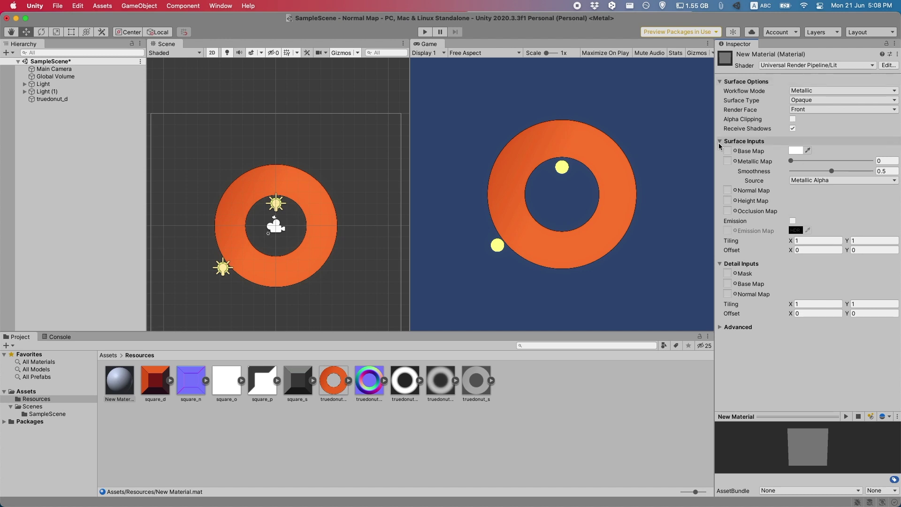
- Set the new material's workflow mode to Specular and surface type to Transparent, and apply it to the truedonut_d object
click(806, 91)
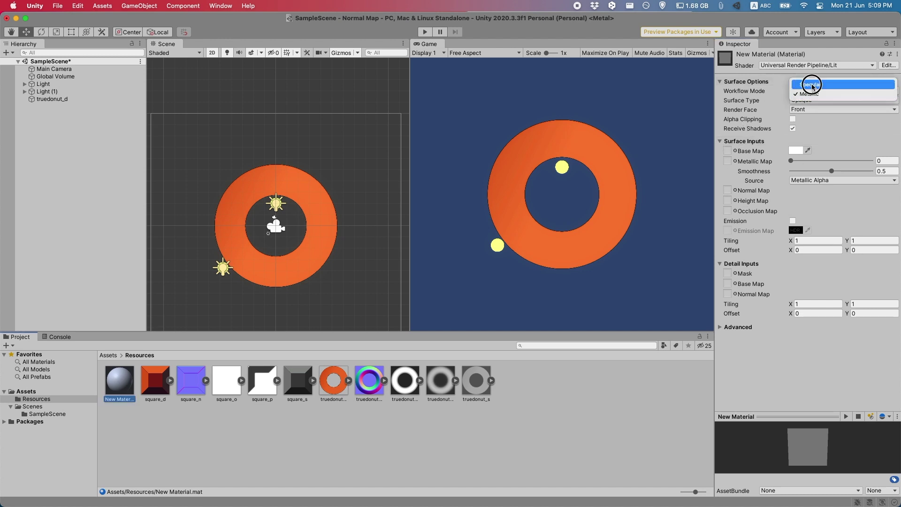
click(812, 86)
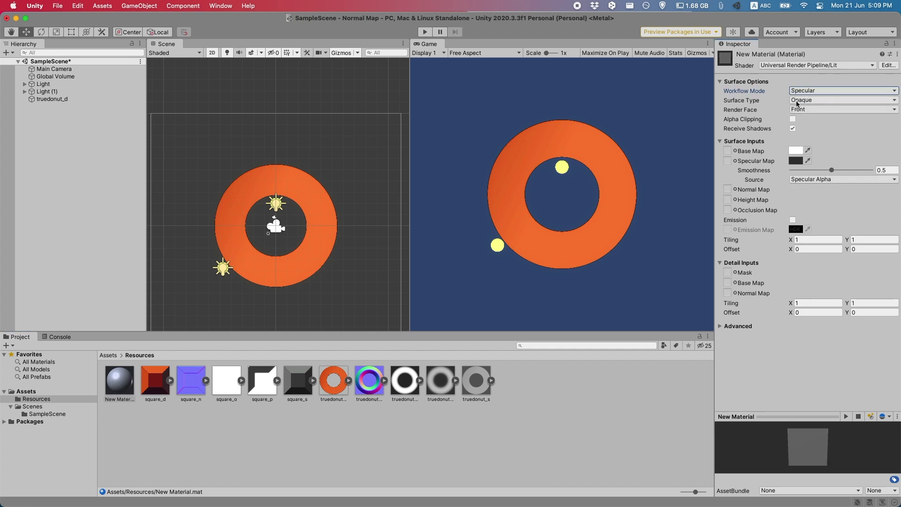
click(802, 100)
click(805, 110)
drag(118, 379, 56, 102)
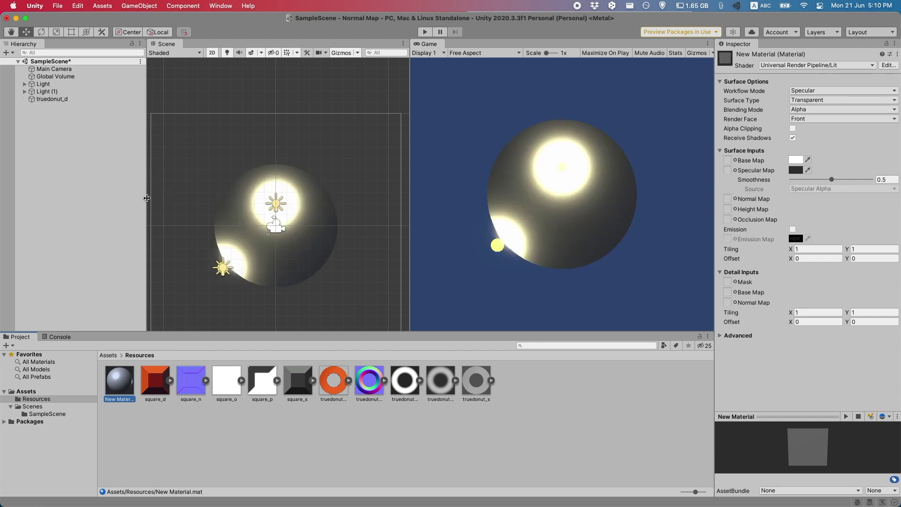
- Assign truedonut_d as the new material's base map, try the Opaque surface type, and set it back to Transparent
drag(327, 389, 728, 160)
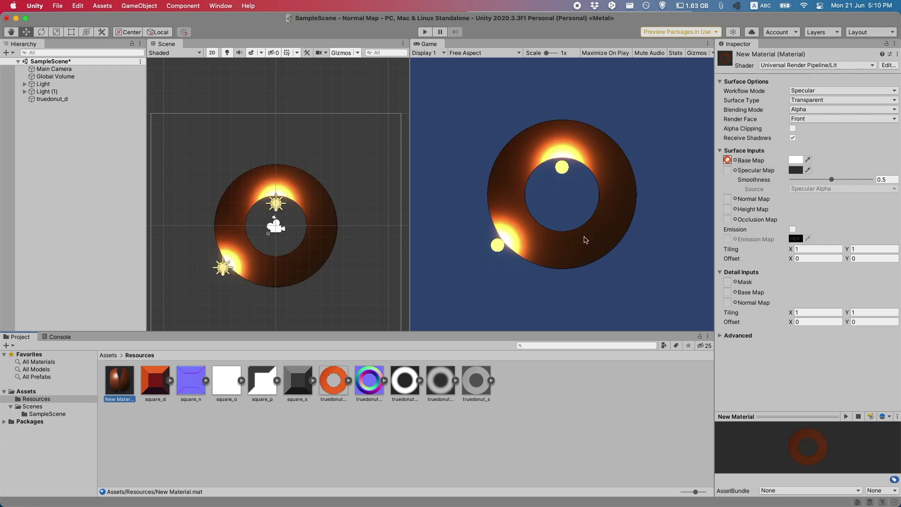
click(824, 100)
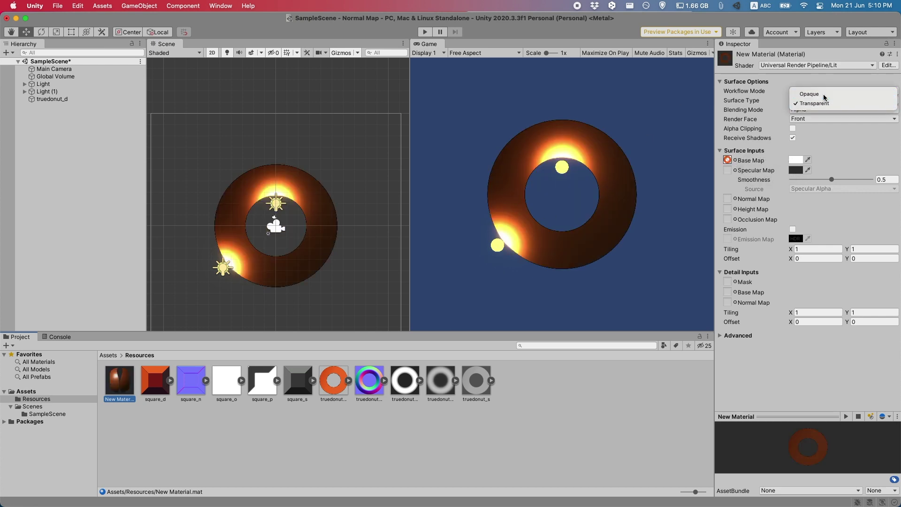
click(804, 92)
click(812, 99)
click(810, 108)
- Assign truedonut_s, truedonut_n, truedonut_p and truedonut_o as the material's specular, normal, height and occlusion maps respectively
drag(476, 385, 727, 170)
mouse_move(370, 379)
mouse_down()
mouse_move(625, 204)
mouse_move(727, 199)
mouse_up()
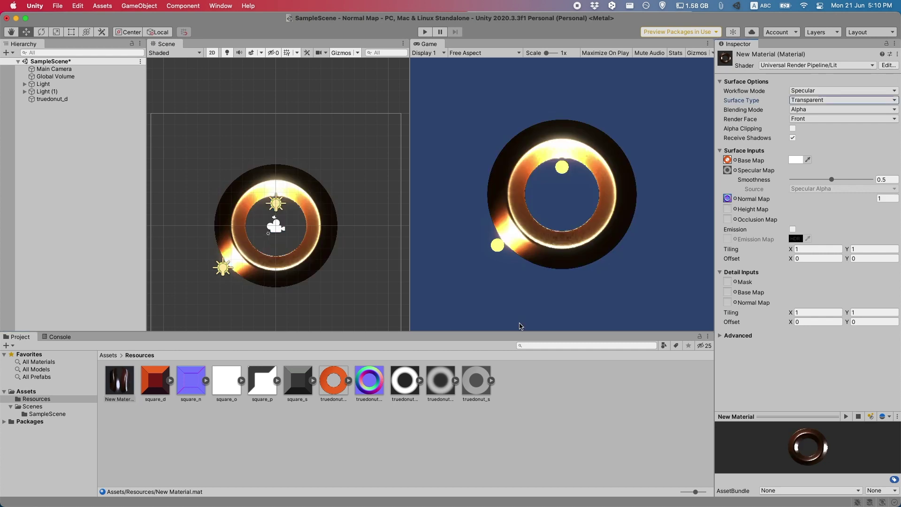
click(380, 383)
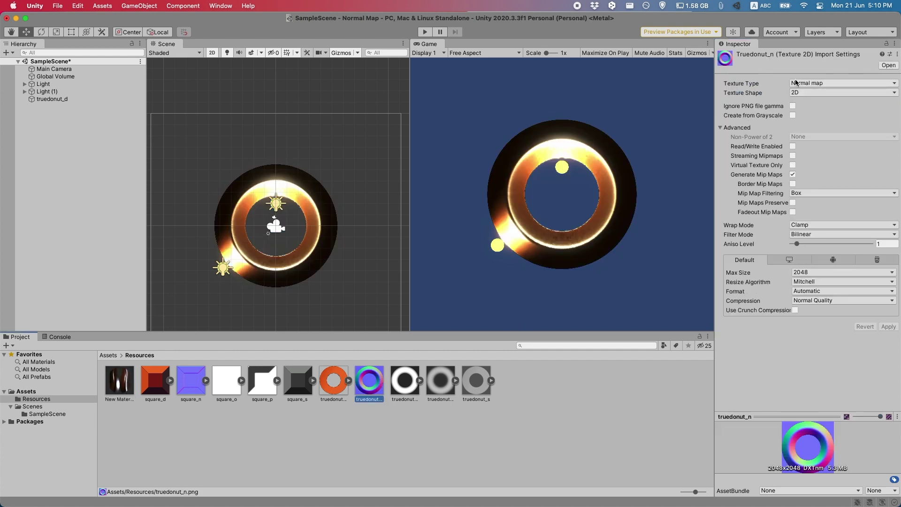
drag(440, 380, 731, 211)
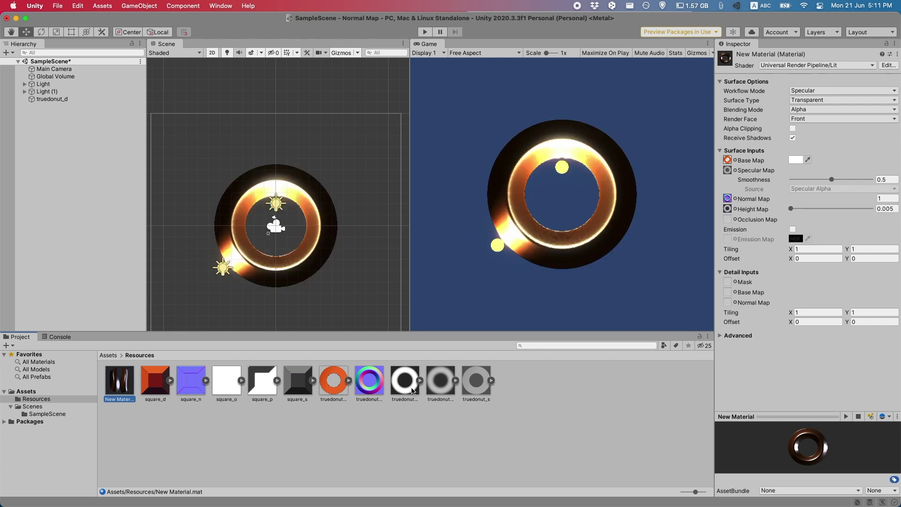
drag(406, 389, 683, 238)
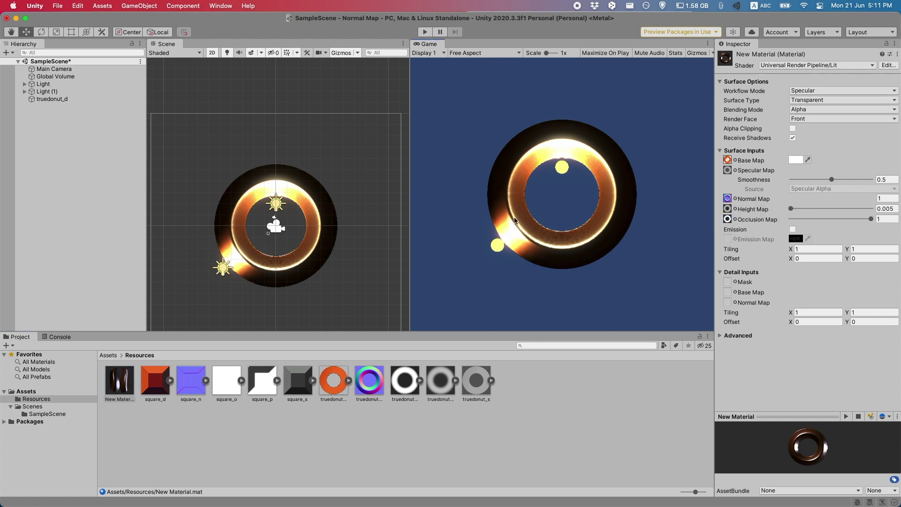
- Move Light to about X 3.48, Y 2.63 and Light (1) to about X -2.97, Y -0.67, outside the donut
click(43, 84)
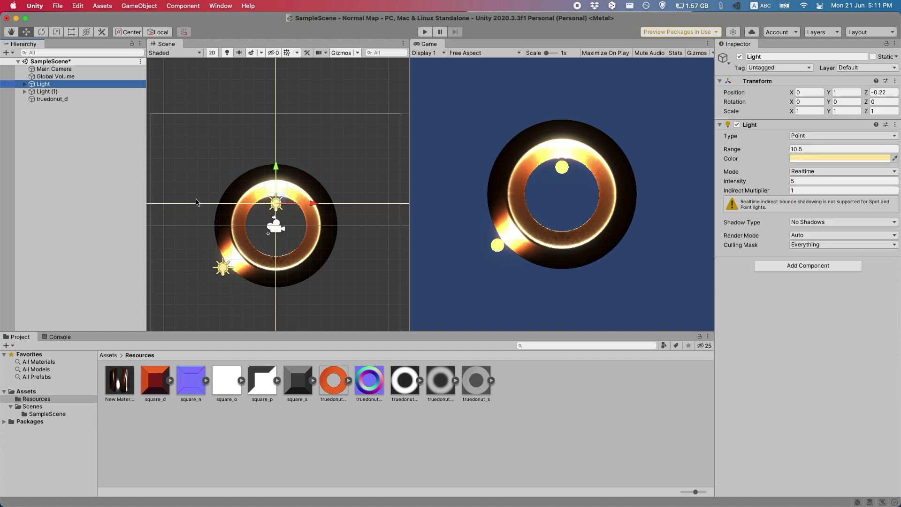
drag(278, 198, 368, 162)
click(224, 265)
drag(226, 257, 215, 238)
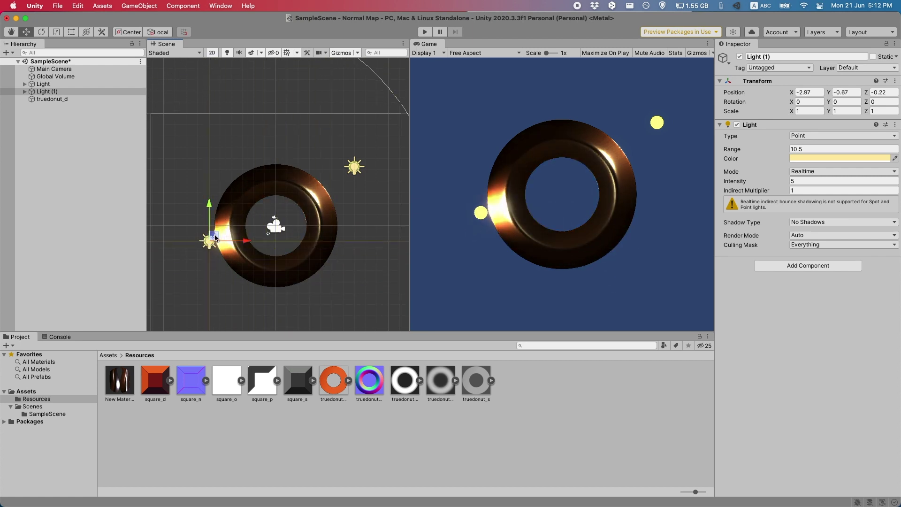
- Examine the lit donut sprite from several angles in the 3D scene view and return to the 2D view
click(213, 52)
middle_drag(340, 191, 295, 205)
alt+drag(295, 205, 101, 234)
middle_drag(321, 224, 270, 220)
alt+drag(270, 220, 277, 288)
key(2)
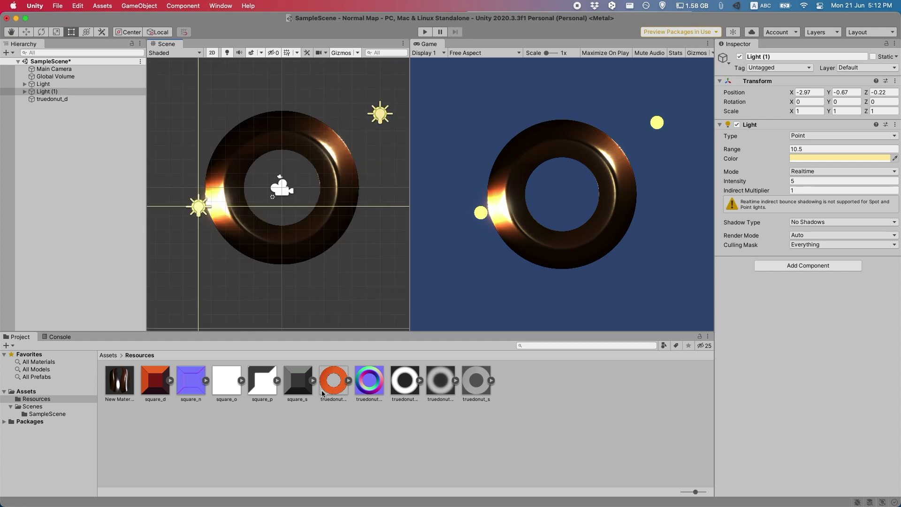
- Place a second truedonut_d sprite with the default sprite material in the scene for comparison, and delete it
drag(333, 391, 294, 229)
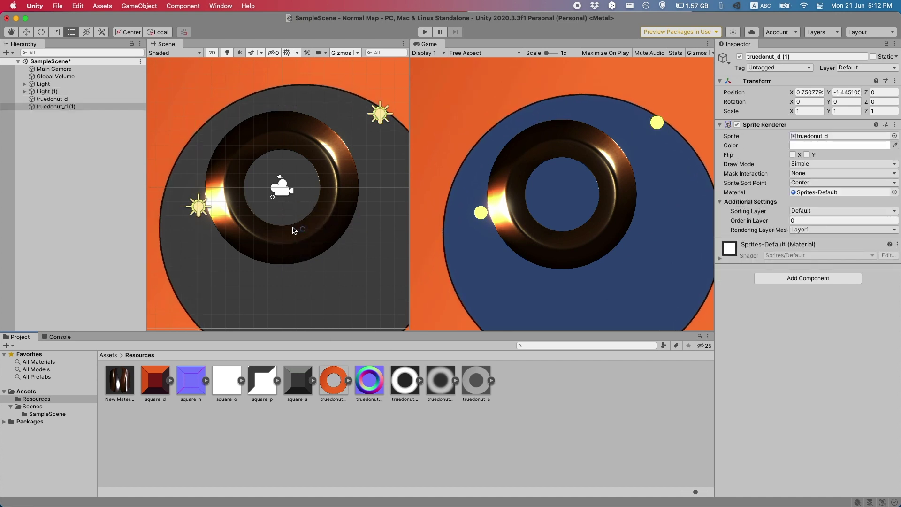
scroll(294, 230, down, 5)
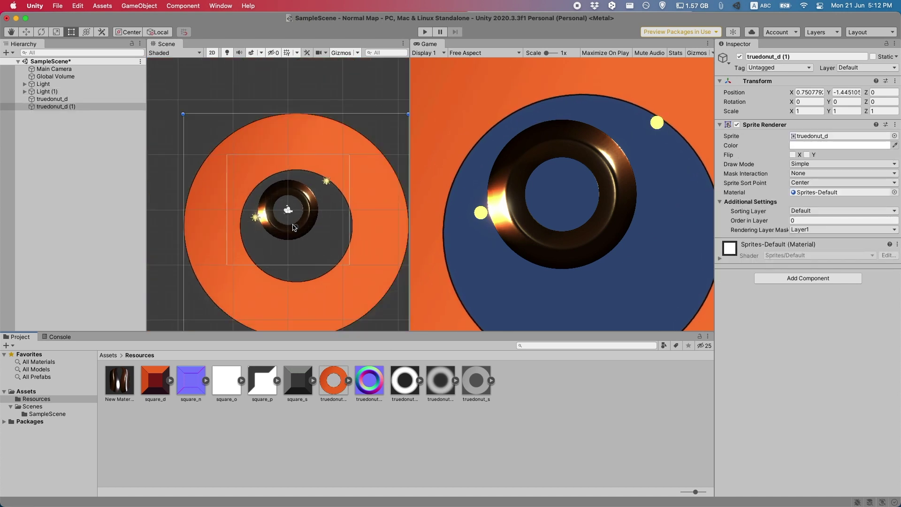
key(super+BackSpace)
scroll(275, 197, up, 2)
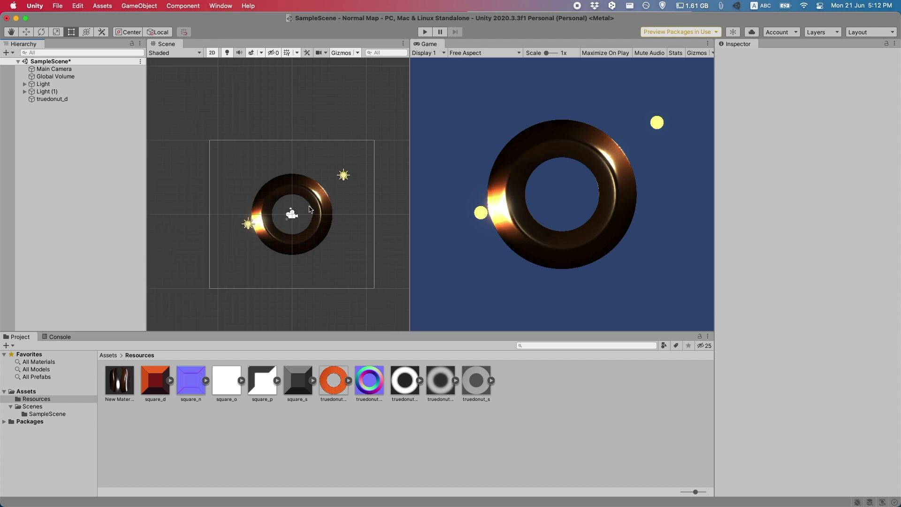
scroll(307, 210, up, 3)
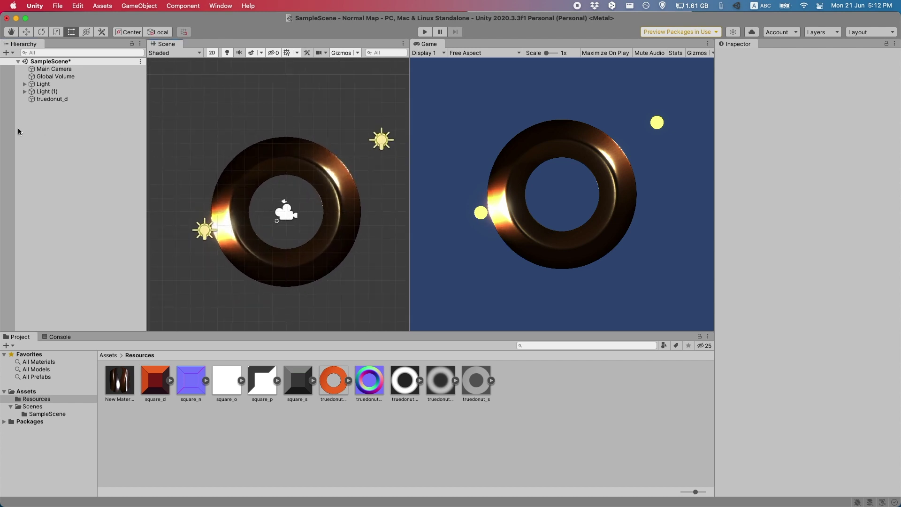
- Move Light closer to the donut's outer edge, to about X 3.07, Y 1.27
click(89, 83)
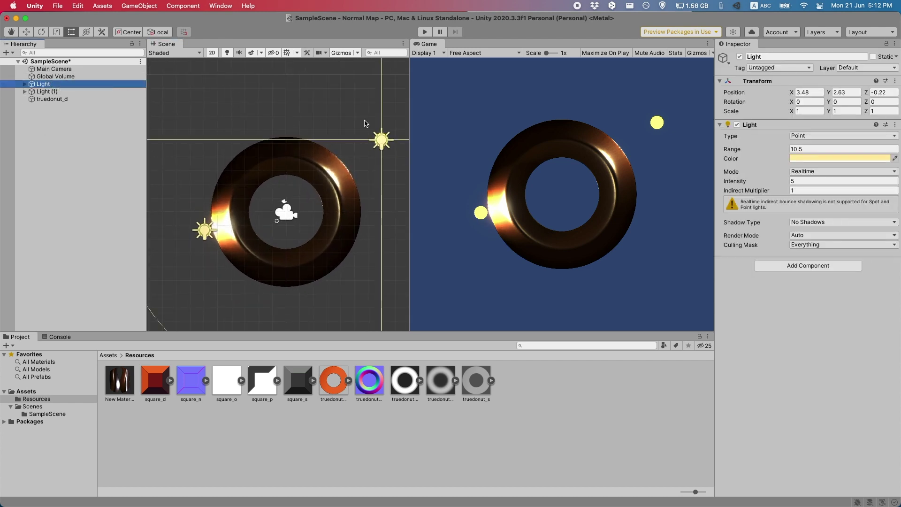
key(w)
drag(377, 141, 365, 179)
- Change the color of Light to a saturated magenta
click(814, 159)
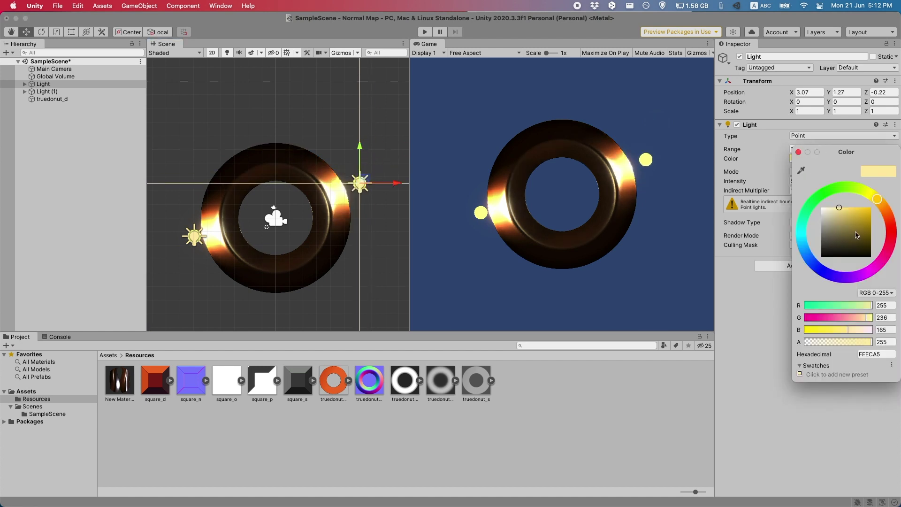
click(862, 221)
click(869, 271)
drag(861, 220, 863, 210)
click(798, 152)
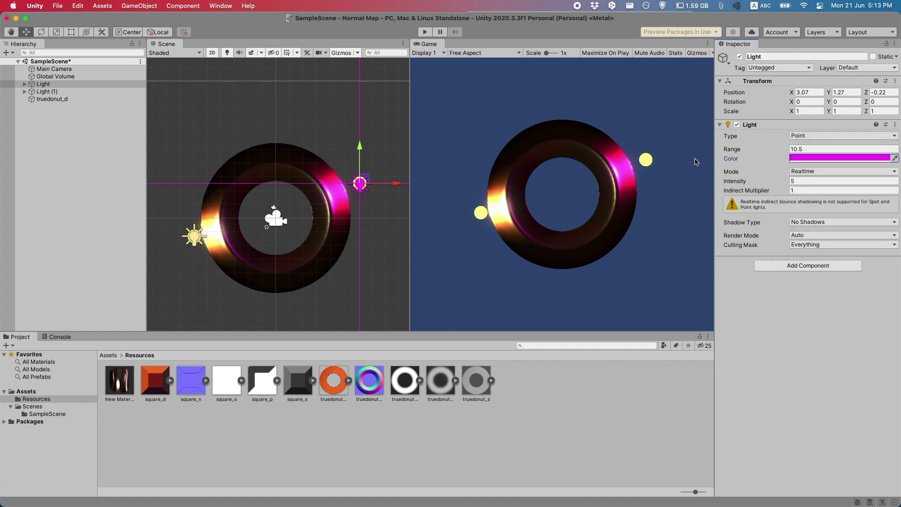
- Try a much higher bloom threshold on the Global Volume, restore it to 0.9, and raise the bloom intensity above 4
click(55, 76)
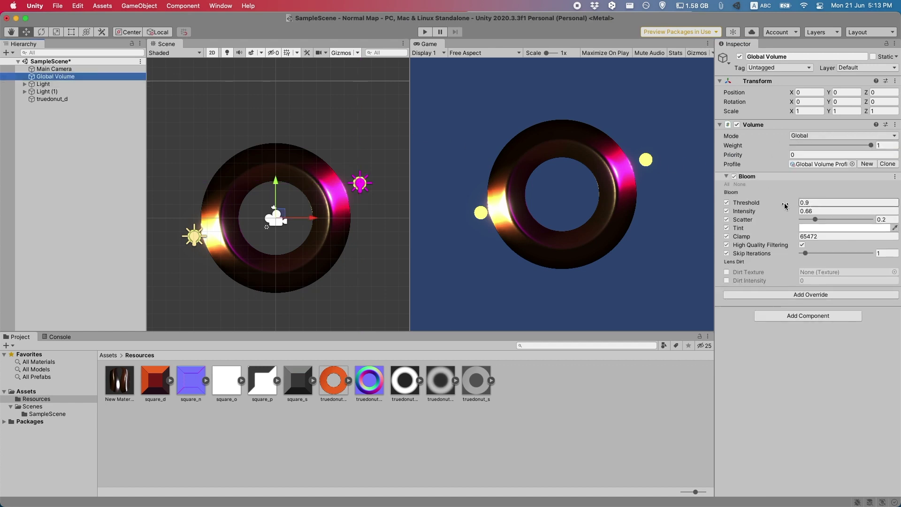
drag(762, 203, 771, 202)
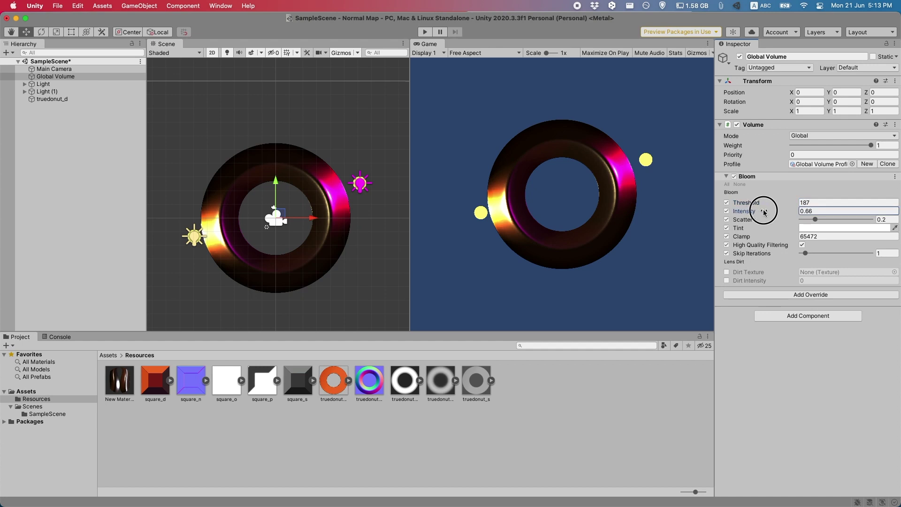
drag(788, 214, 812, 207)
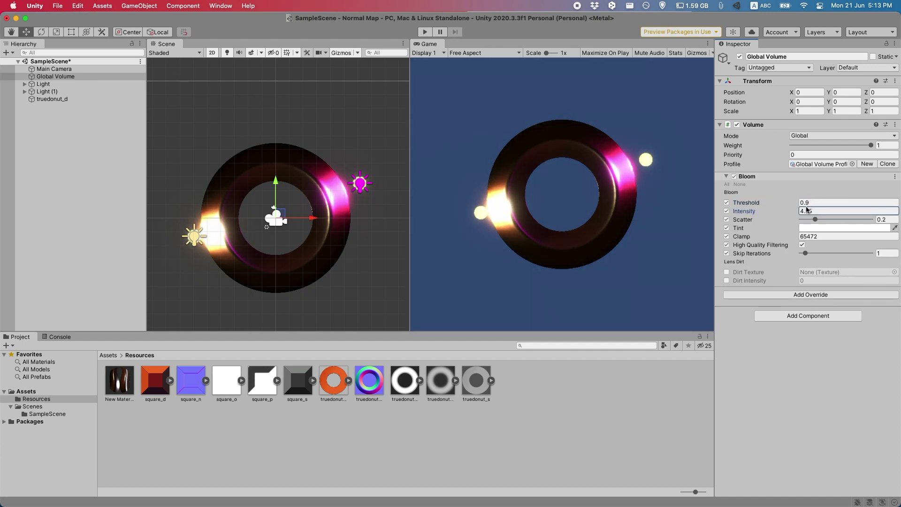
- Adjust the donut material to smoothness 0.991, normal strength about 0.99, height 0.0103 and occlusion 0.046
click(131, 375)
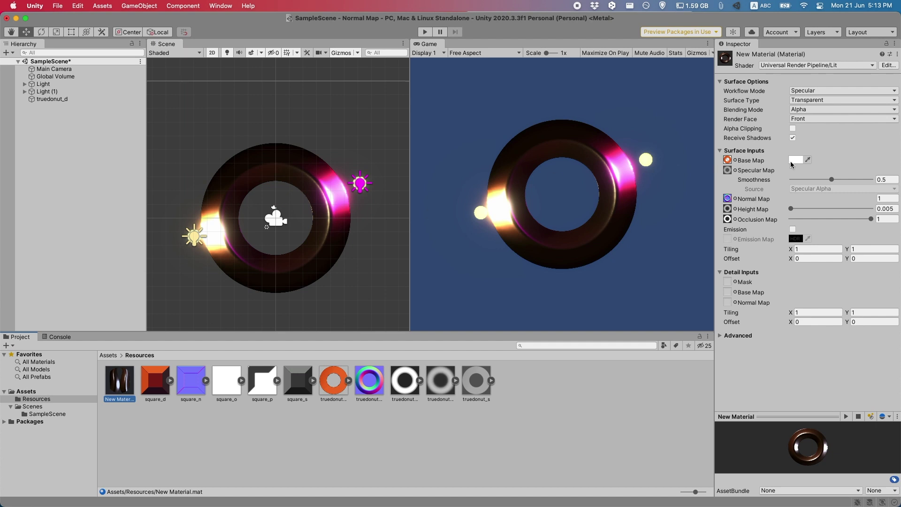
drag(835, 181, 874, 171)
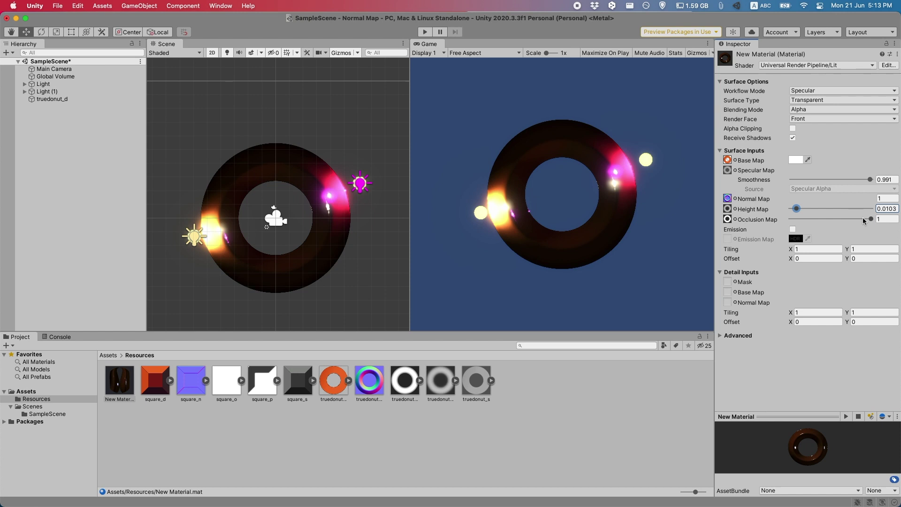
drag(823, 197, 843, 197)
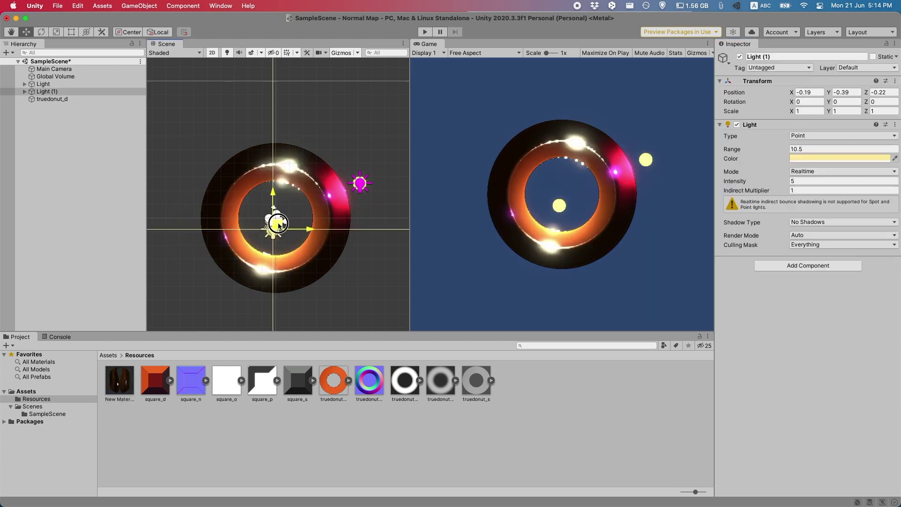
- Move Light (1) around the donut to just below its lower edge and on toward its lower-left side to test the highlights
drag(277, 220, 372, 169)
drag(388, 227, 277, 300)
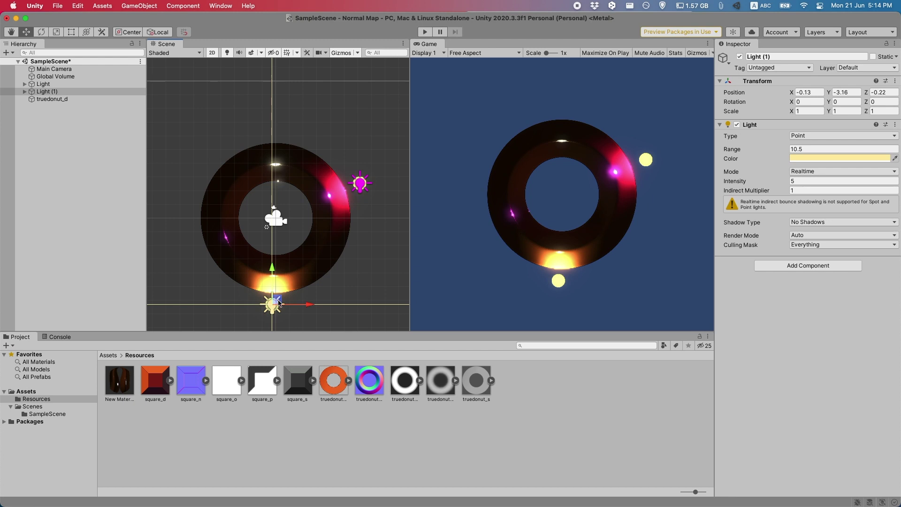
drag(280, 302, 241, 287)
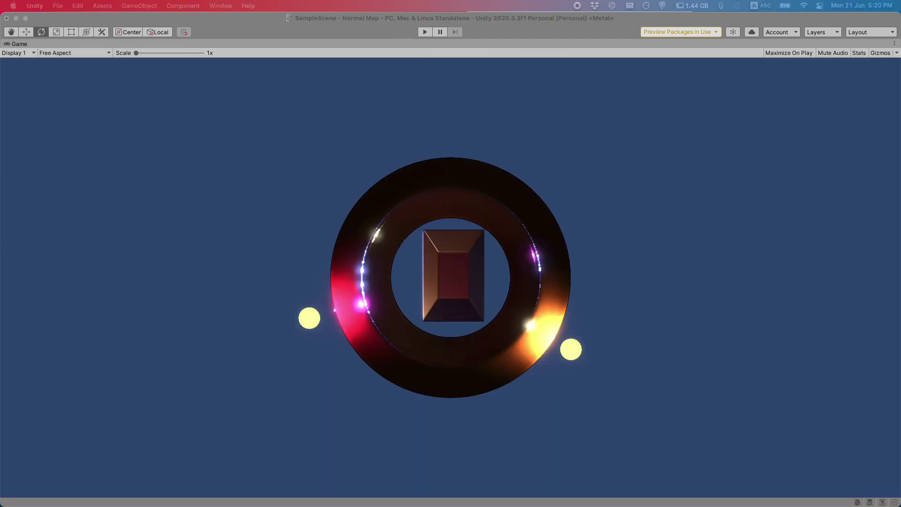